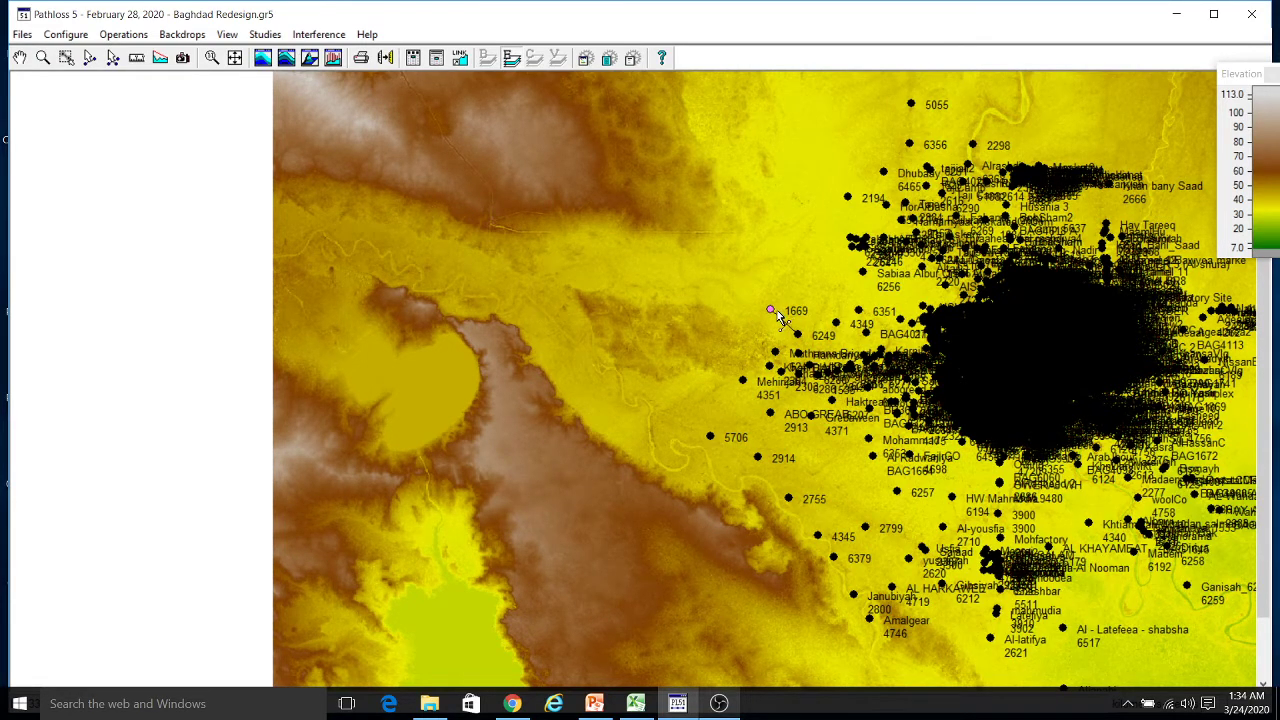
From site 1669's menu, open Base station > Create - edit for Hetaween (Land mobile, 450 MHz).
{"action": "right_click", "coordinate": [772, 312]}
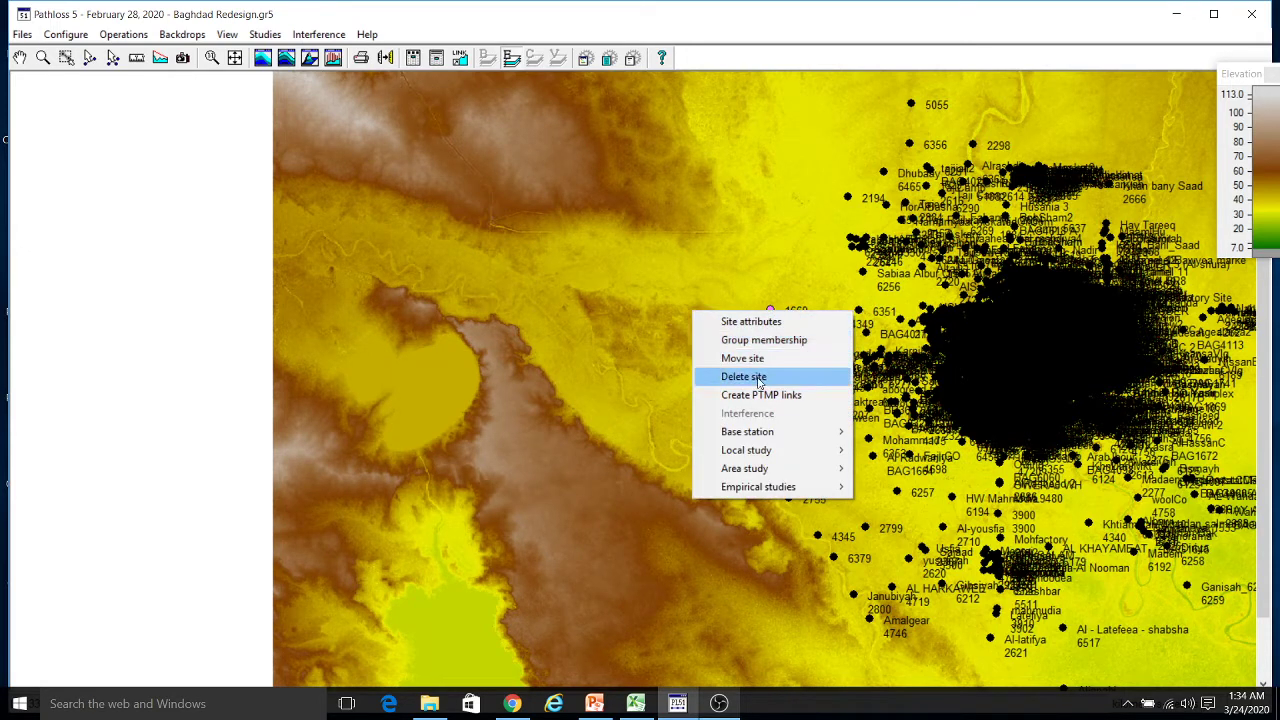
{"action": "mouse_move", "coordinate": [752, 472]}
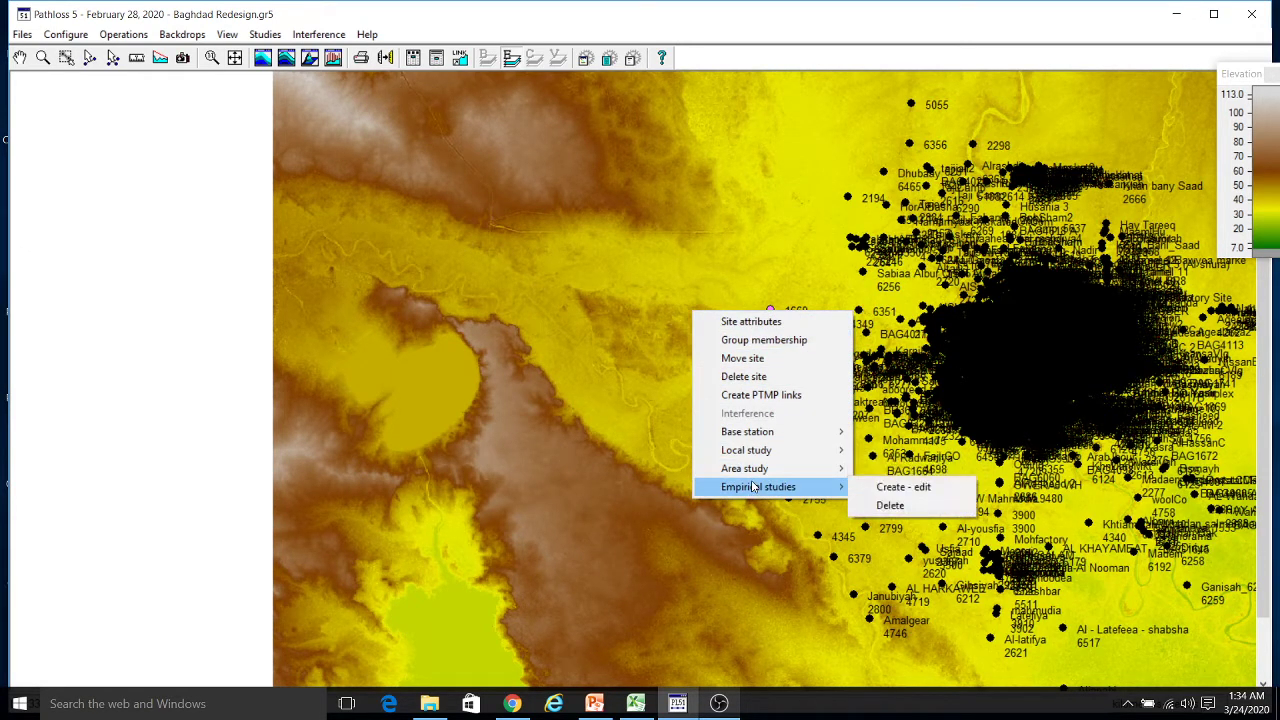
{"action": "mouse_move", "coordinate": [741, 438]}
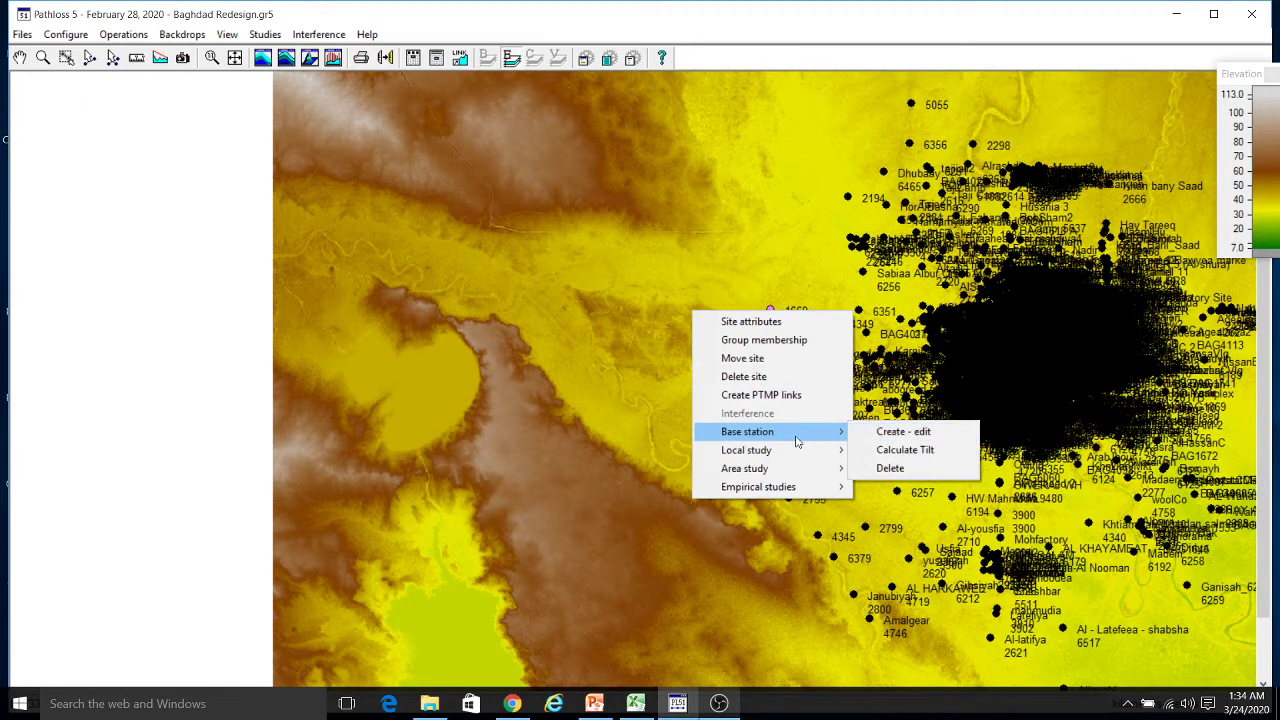
{"action": "mouse_move", "coordinate": [804, 434]}
{"action": "left_click", "coordinate": [879, 437]}
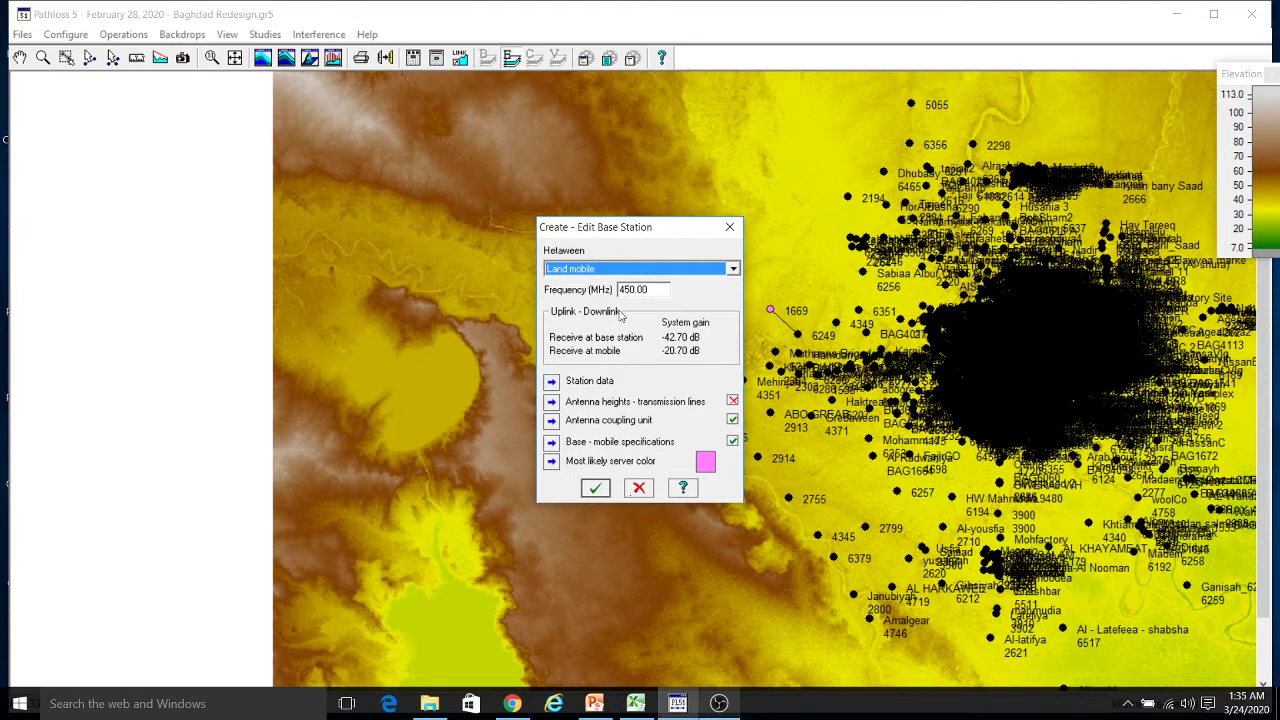
Review the station data and attempt to confirm, dismissing the incomplete-data error.
{"action": "left_click", "coordinate": [551, 385]}
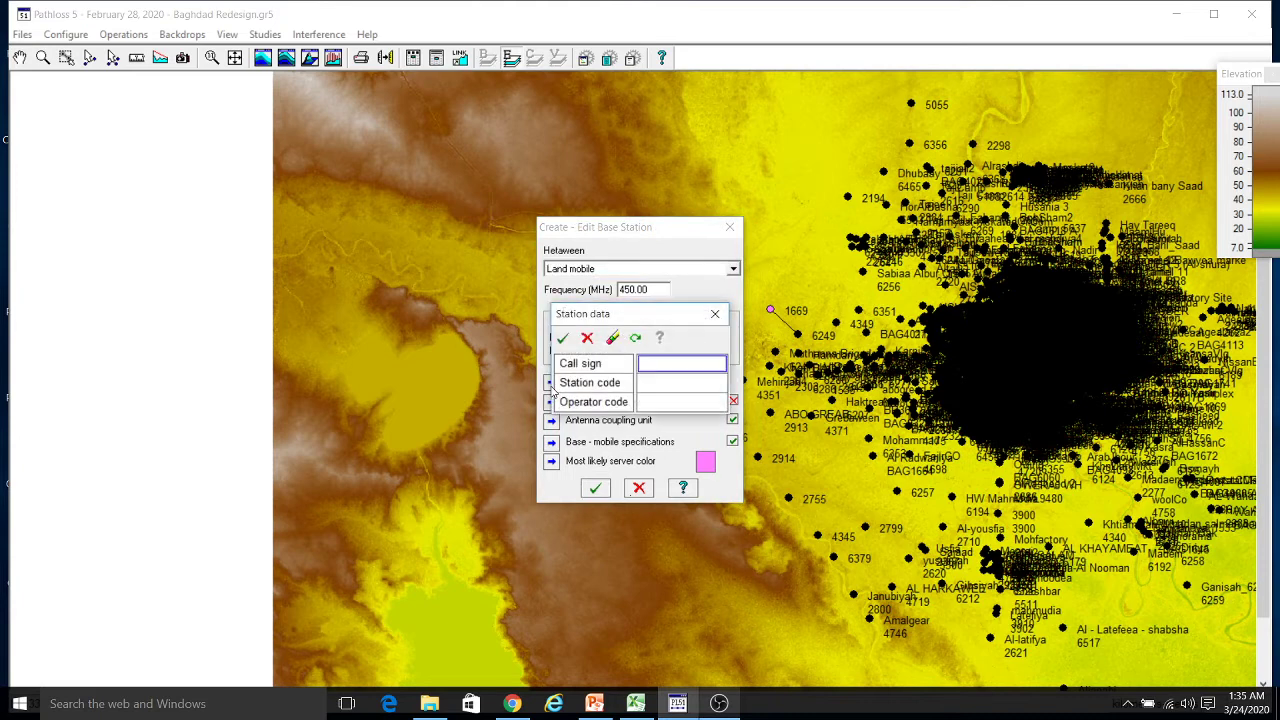
{"action": "left_click", "coordinate": [562, 339]}
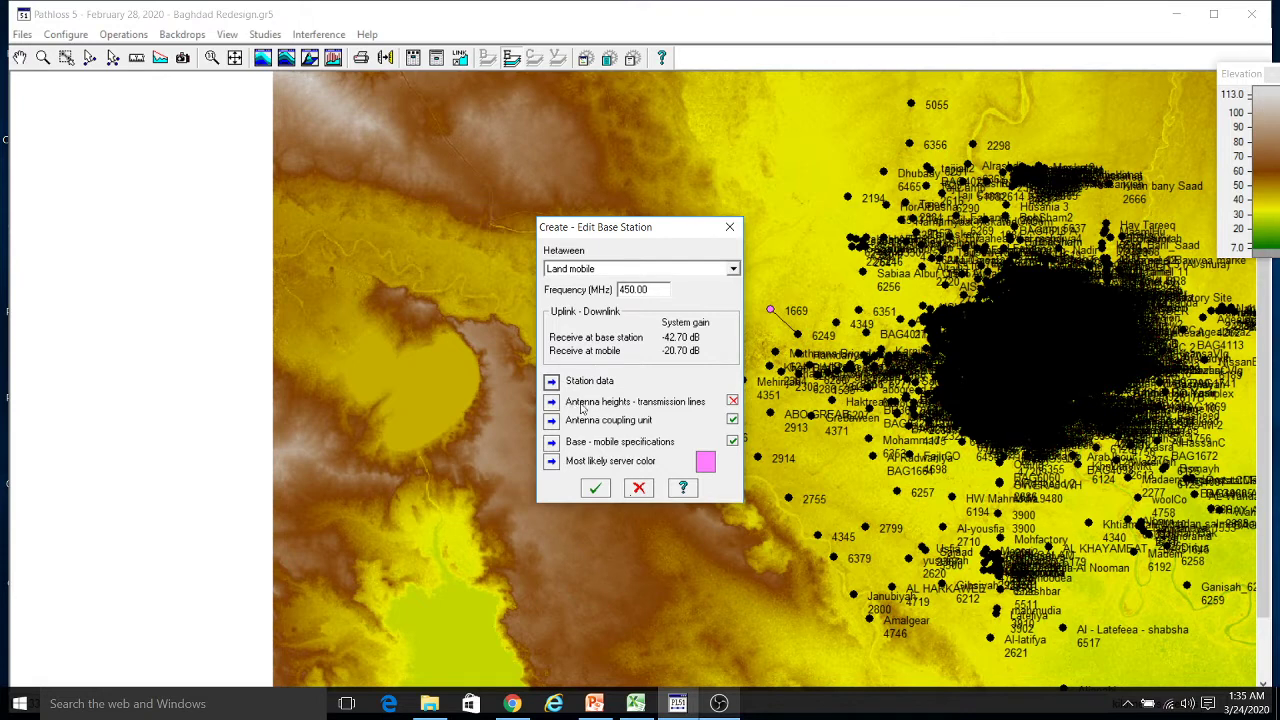
{"action": "left_click", "coordinate": [594, 489]}
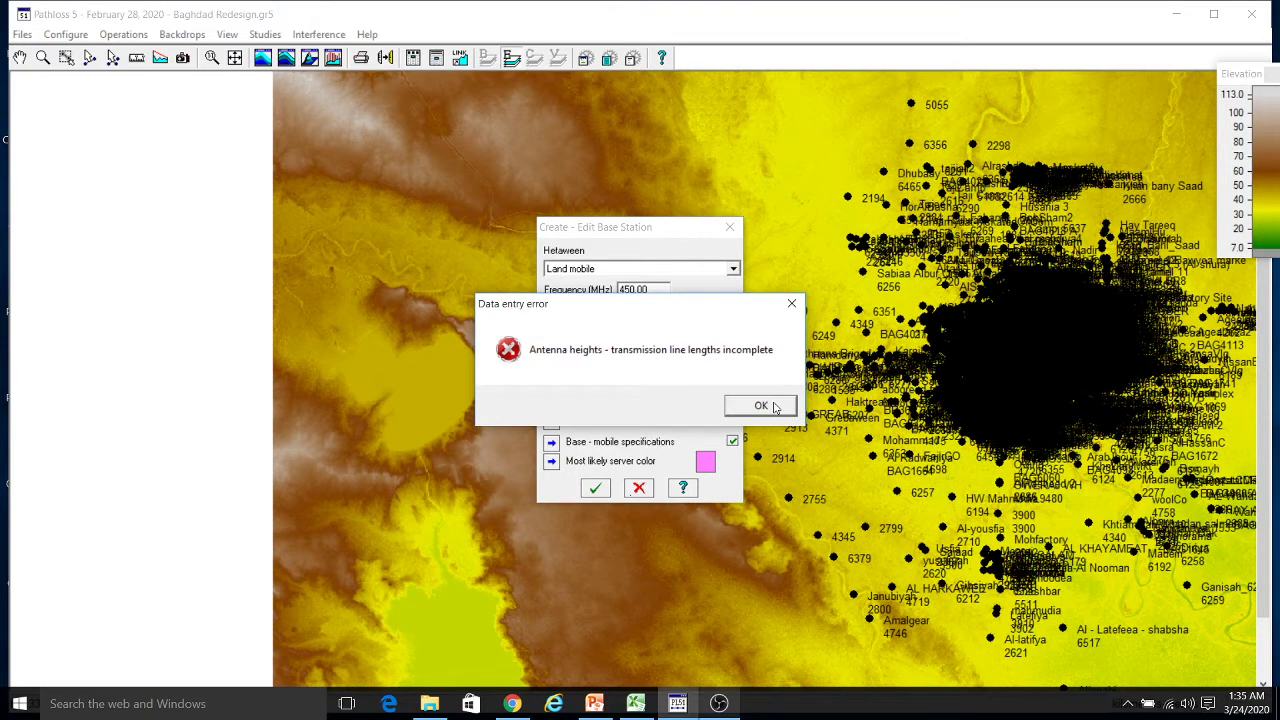
{"action": "left_click", "coordinate": [761, 406]}
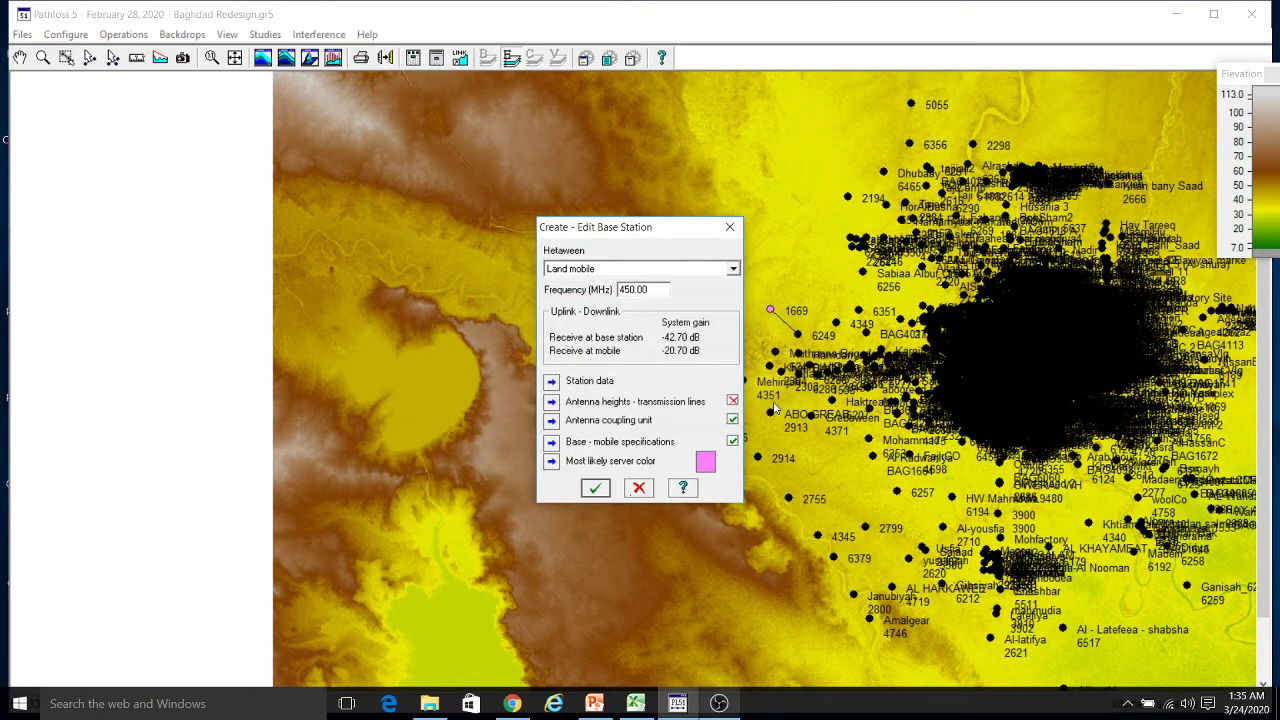
Enter antenna heights of 40 m base and 35 m remote, and accept the antenna coupling unit settings.
{"action": "left_click", "coordinate": [551, 402]}
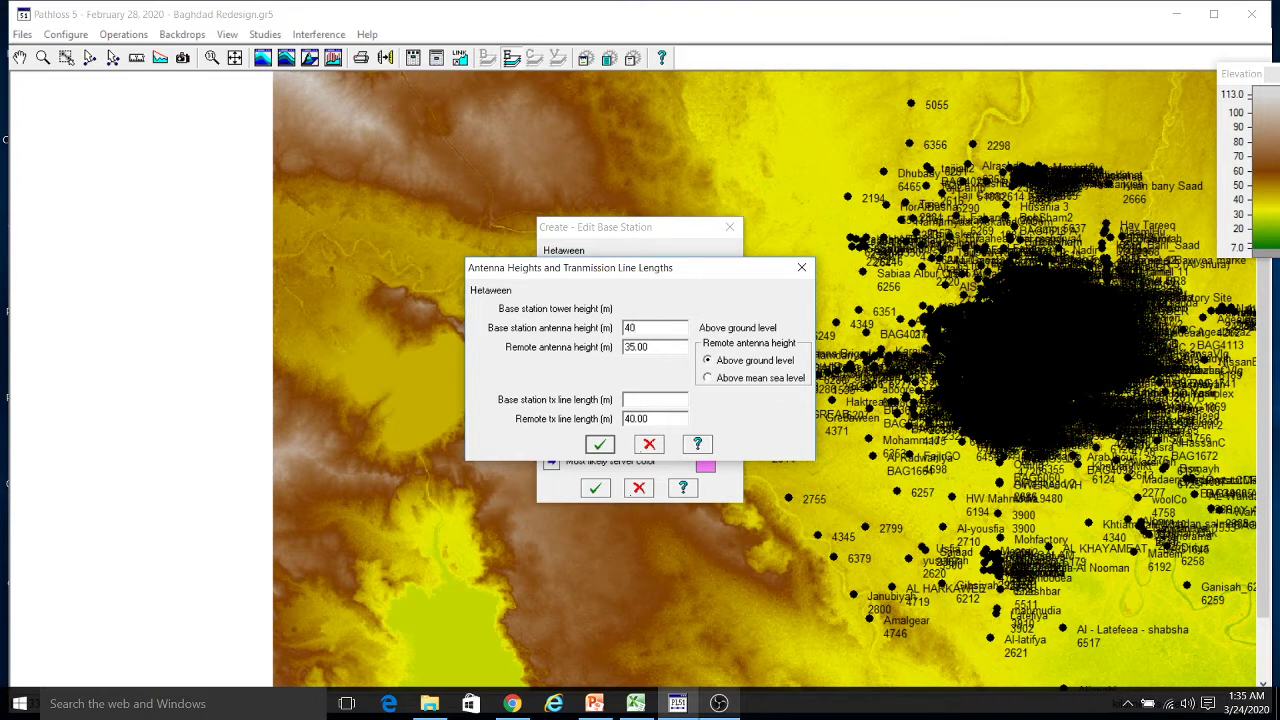
{"action": "left_click", "coordinate": [599, 446]}
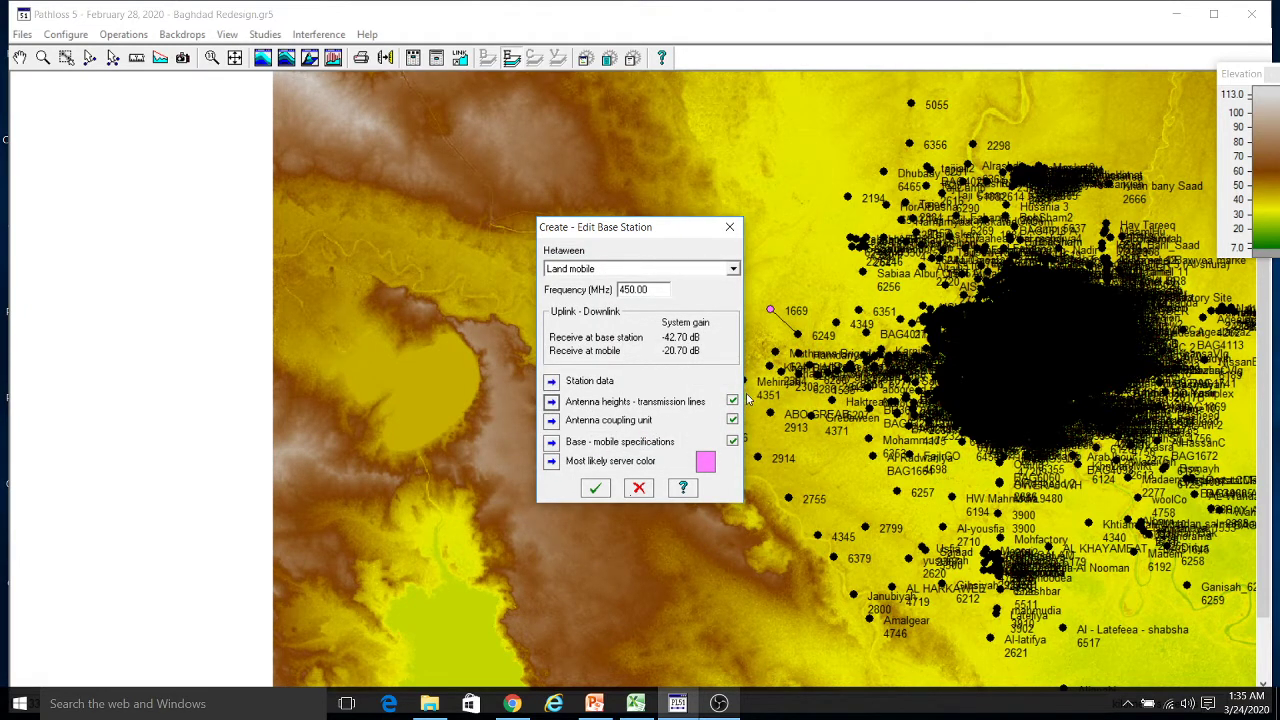
{"action": "left_click", "coordinate": [551, 420]}
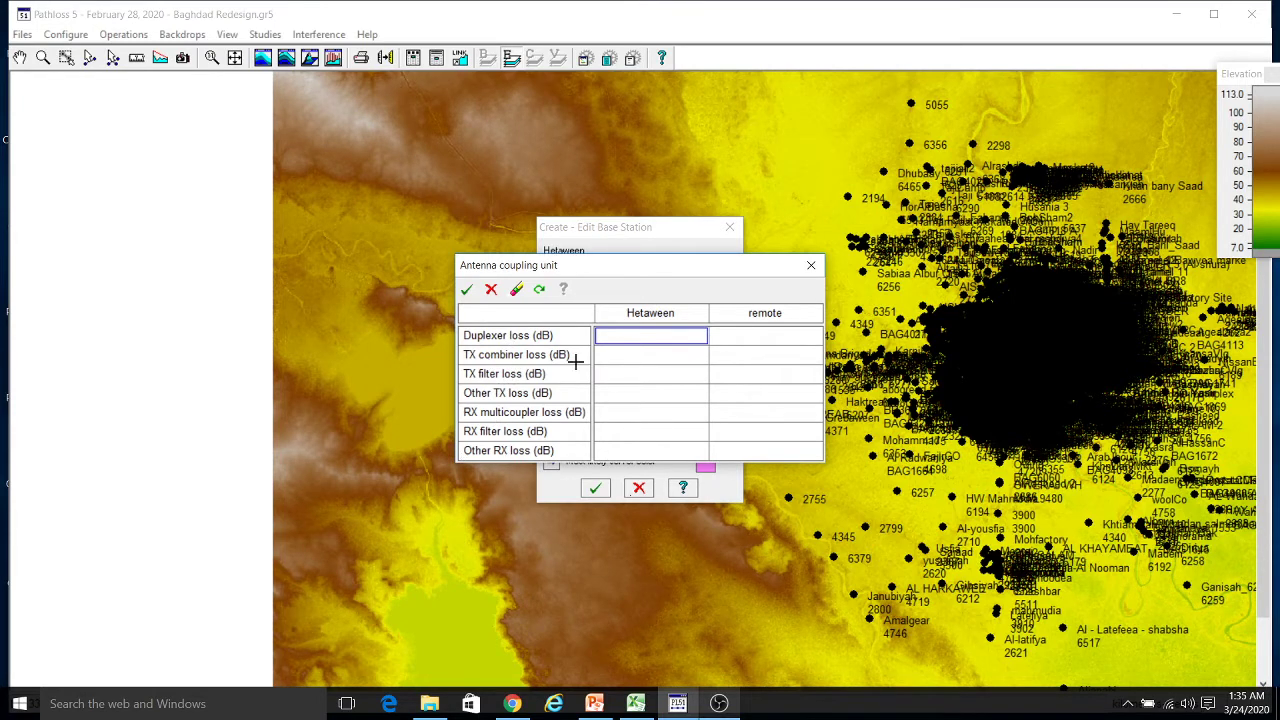
{"action": "left_click", "coordinate": [468, 292]}
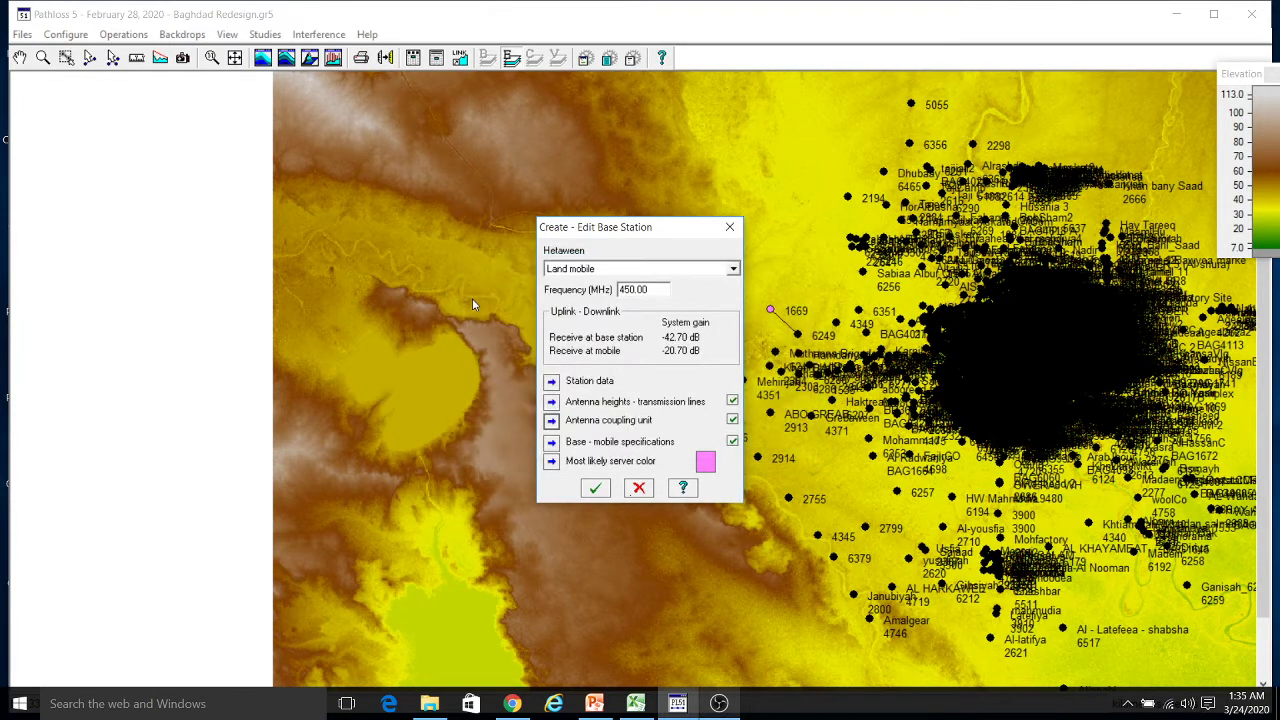
Set Vertical polarization in the base–mobile specifications (34 dBd, FDMA, FDD) and accept them.
{"action": "left_click", "coordinate": [551, 443]}
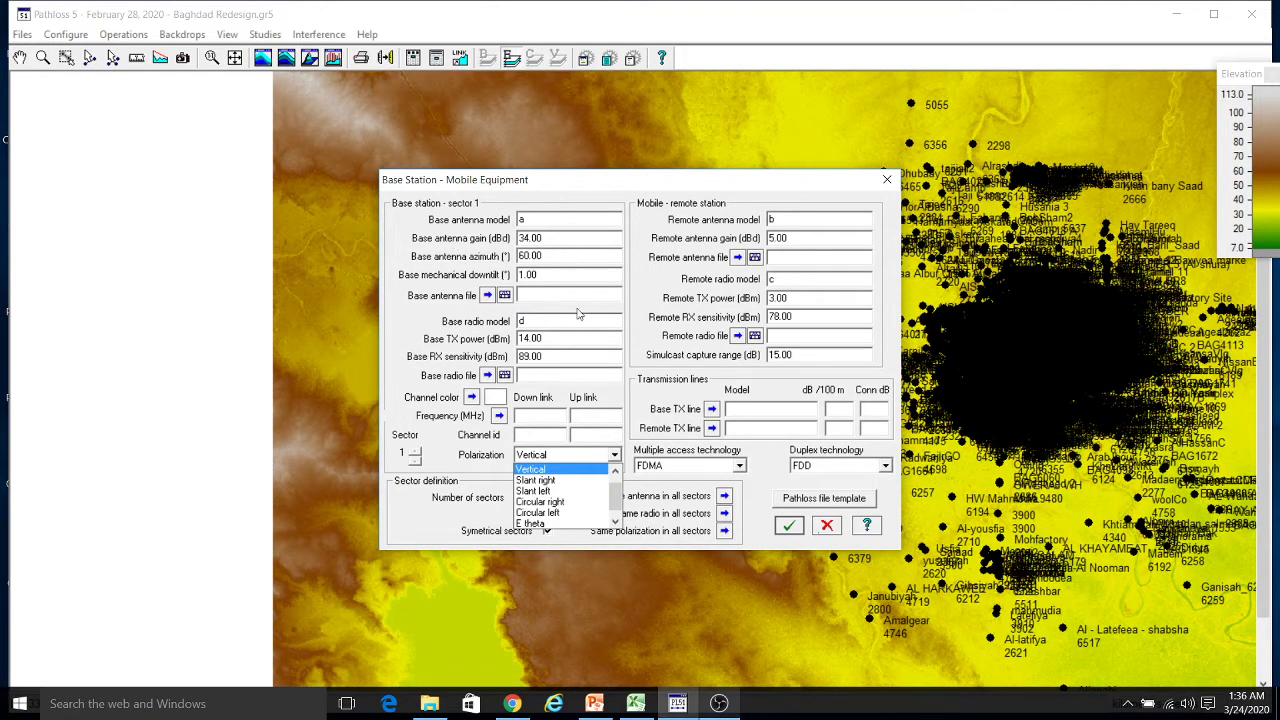
{"action": "left_click", "coordinate": [531, 457]}
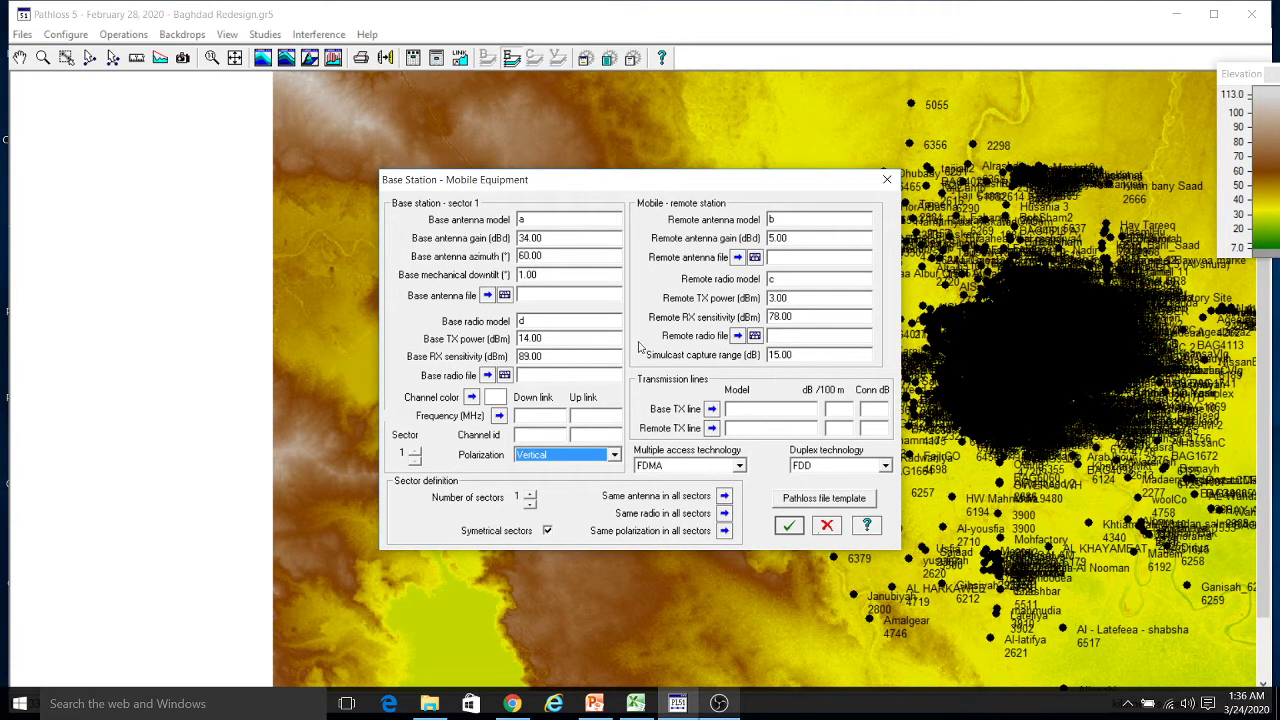
{"action": "left_click", "coordinate": [789, 526]}
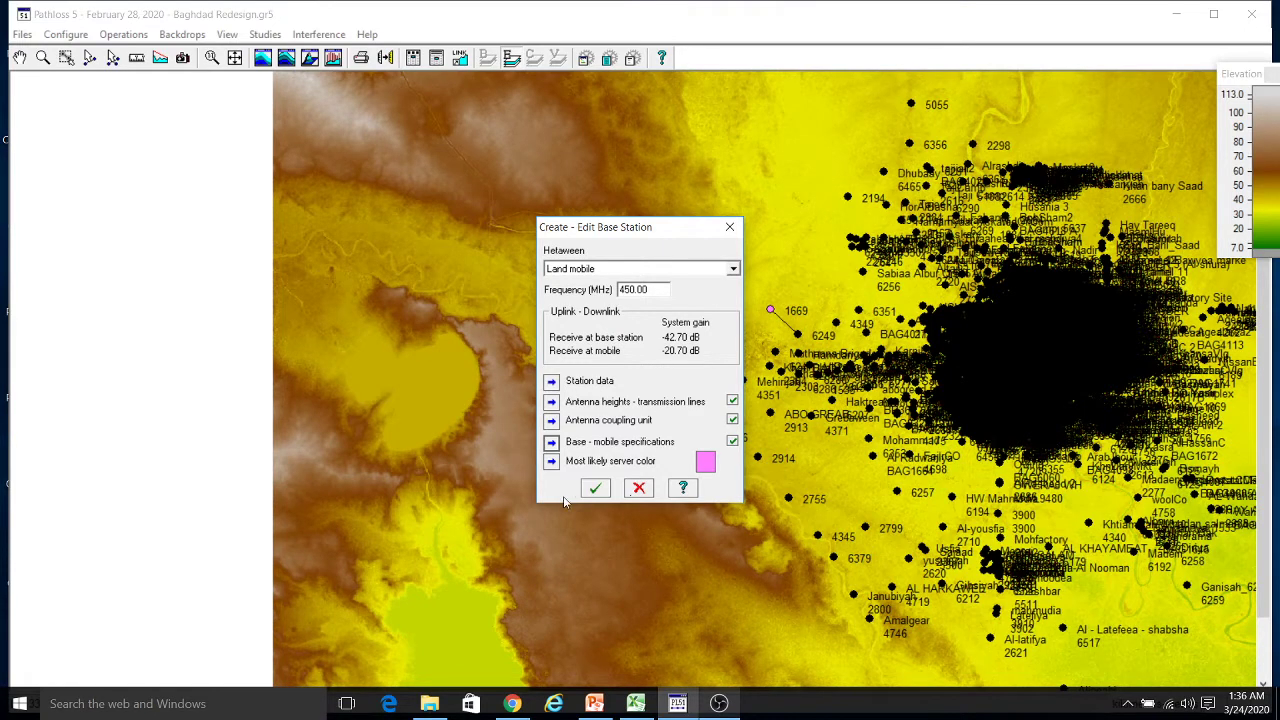
Confirm the Hetaween base station, then choose Local study > Create - edit for site 1669.
{"action": "left_click", "coordinate": [594, 489]}
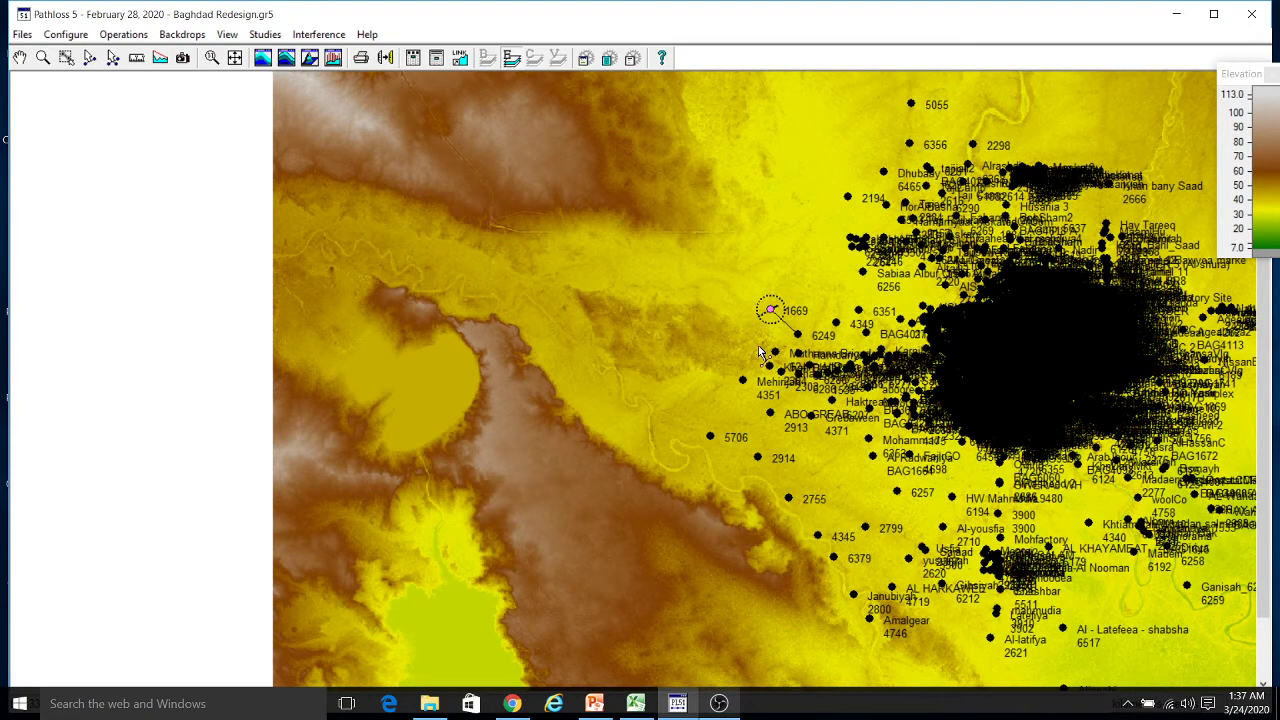
{"action": "right_click", "coordinate": [771, 316]}
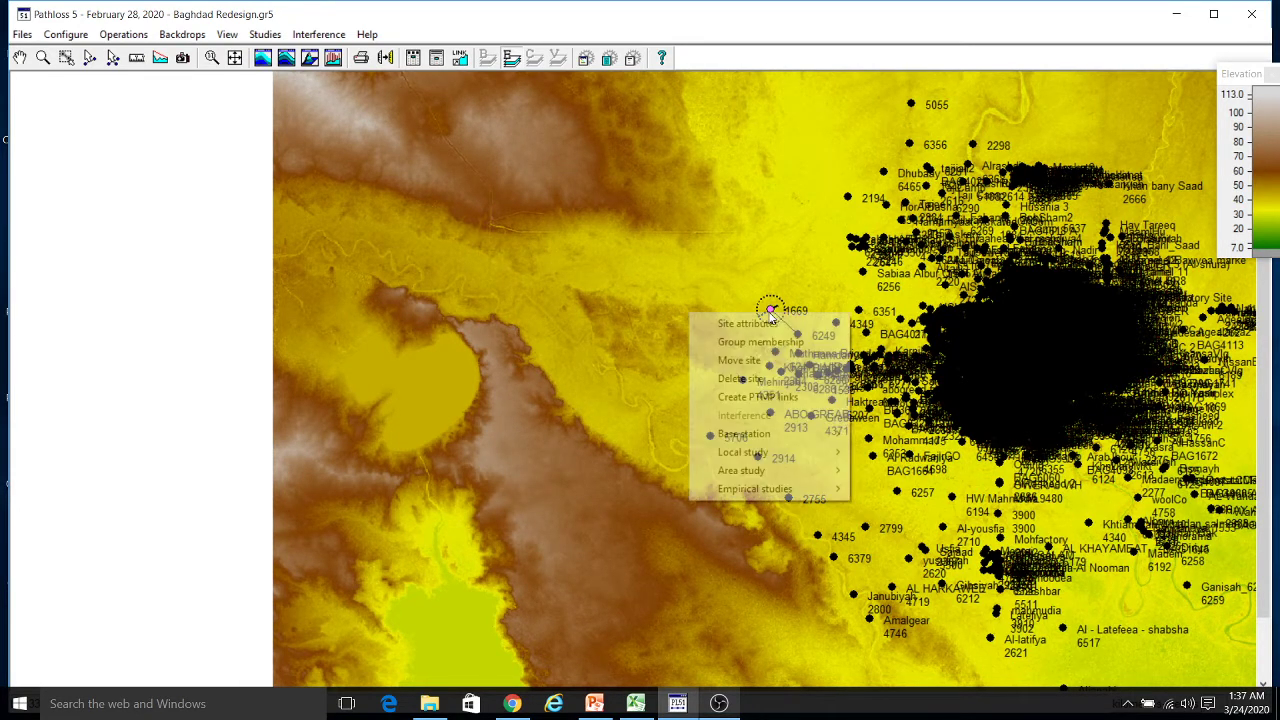
{"action": "mouse_move", "coordinate": [781, 457]}
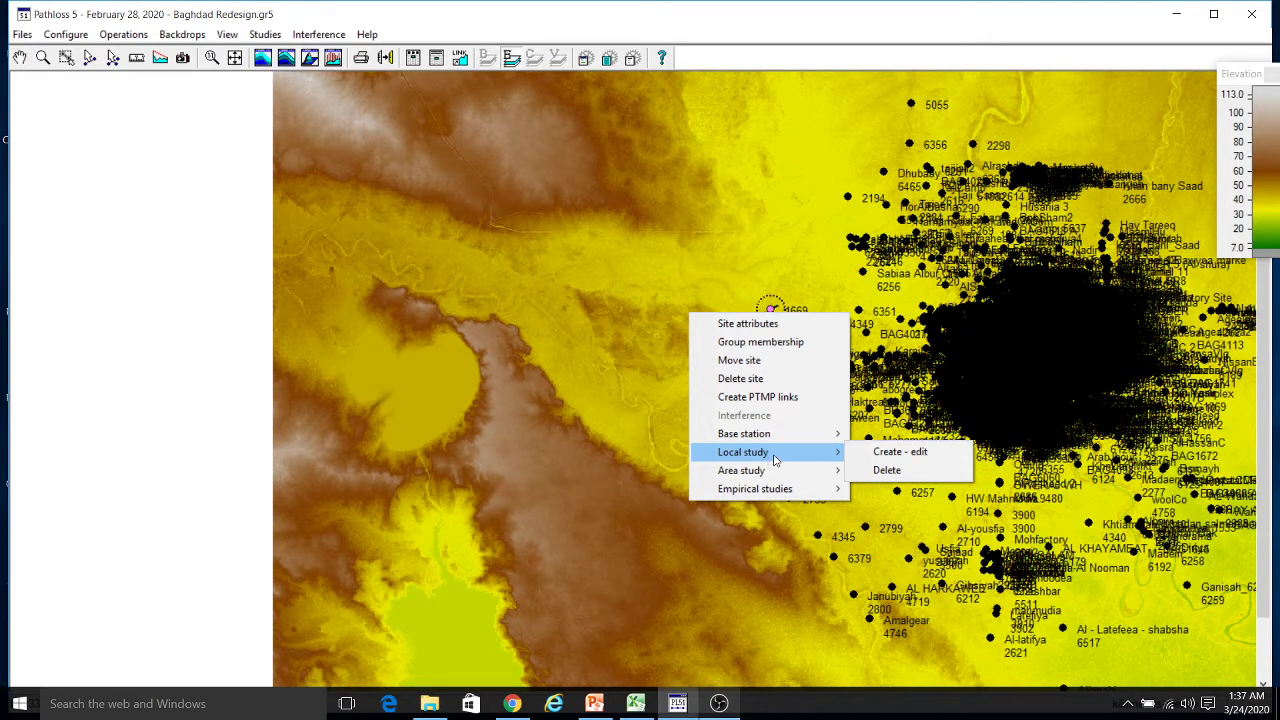
{"action": "left_click", "coordinate": [895, 453]}
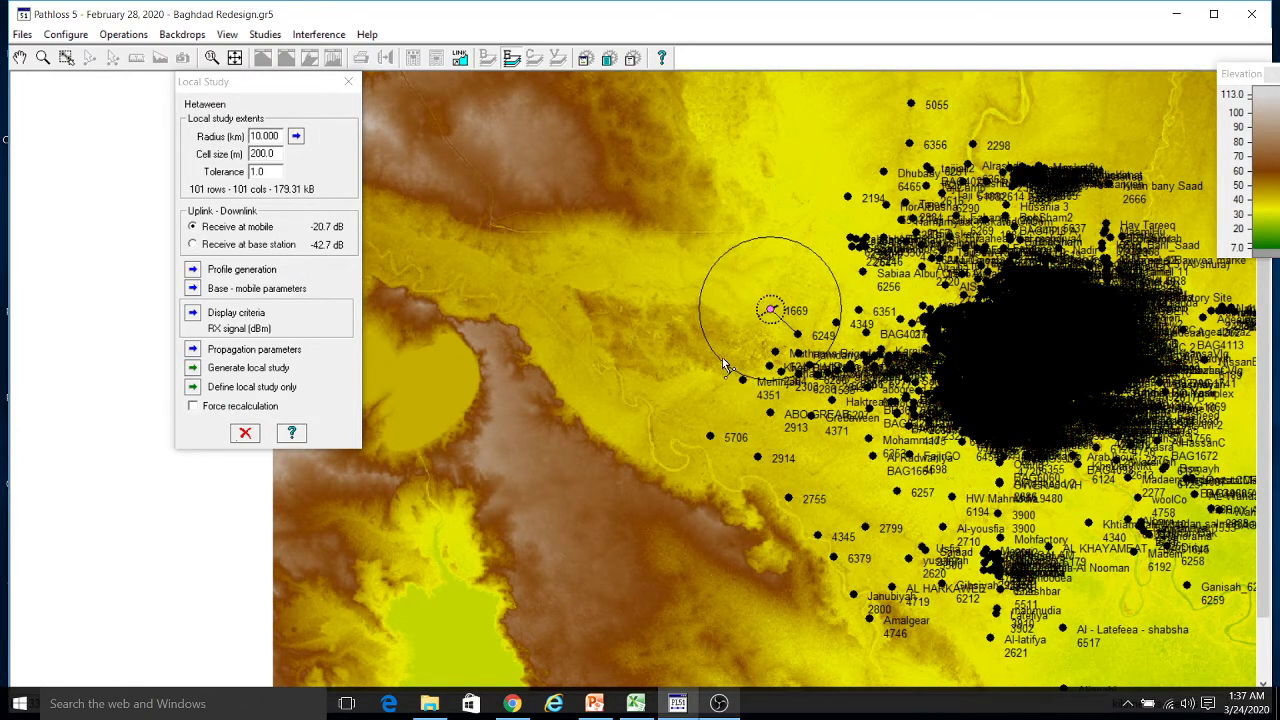
Set the Hetaween local study radius to 45 km with 200 m cells and accept the path profile settings.
{"action": "left_click", "coordinate": [253, 135]}
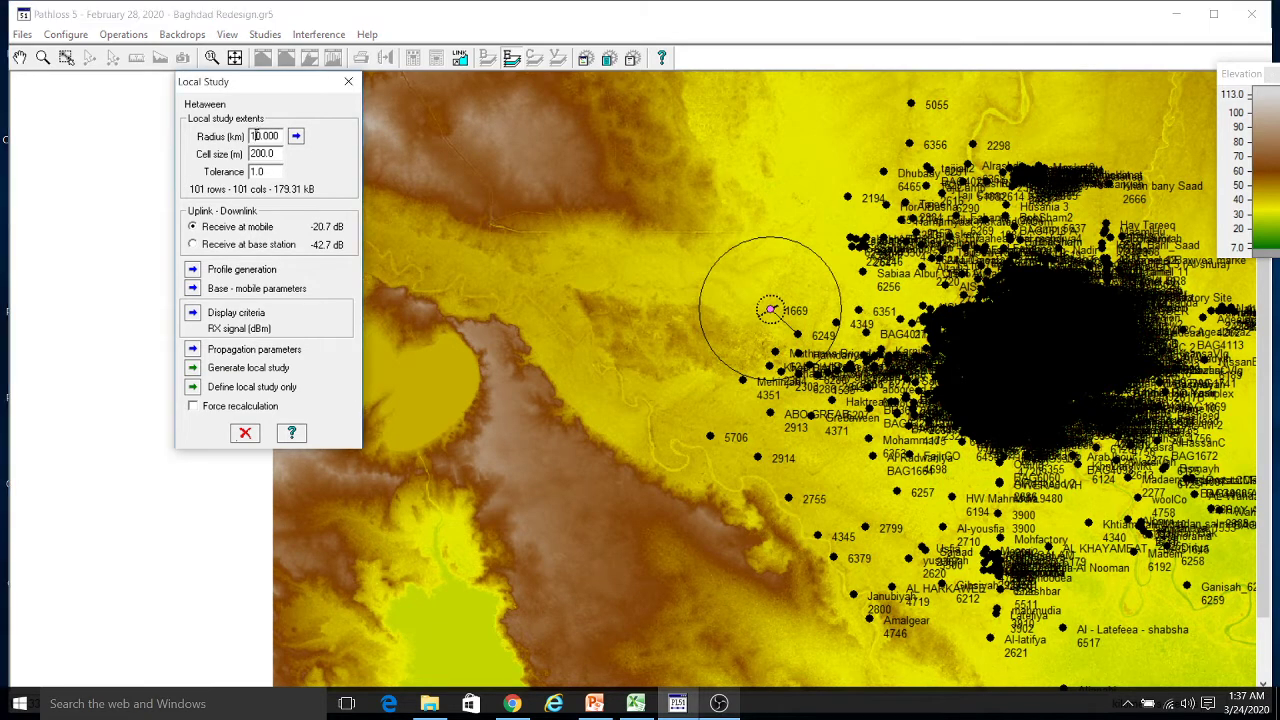
{"action": "key", "text": "BackSpace"}
{"action": "left_click", "coordinate": [193, 271]}
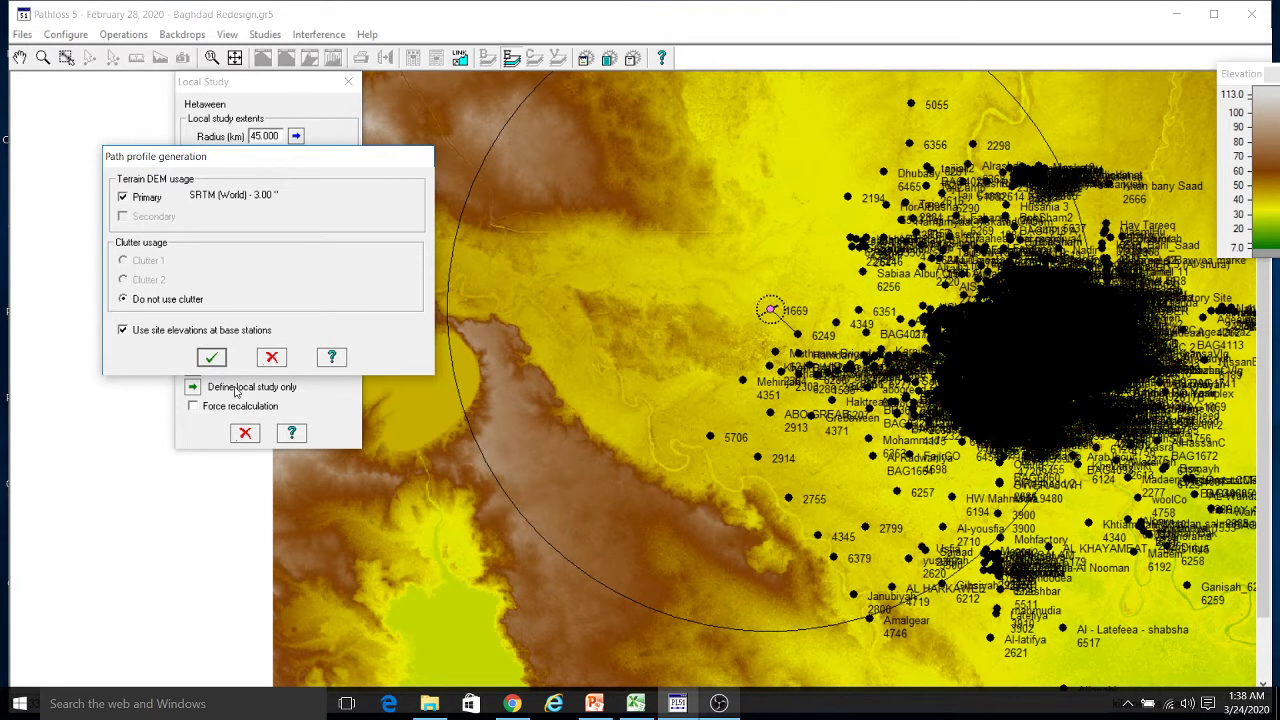
{"action": "left_click", "coordinate": [211, 357]}
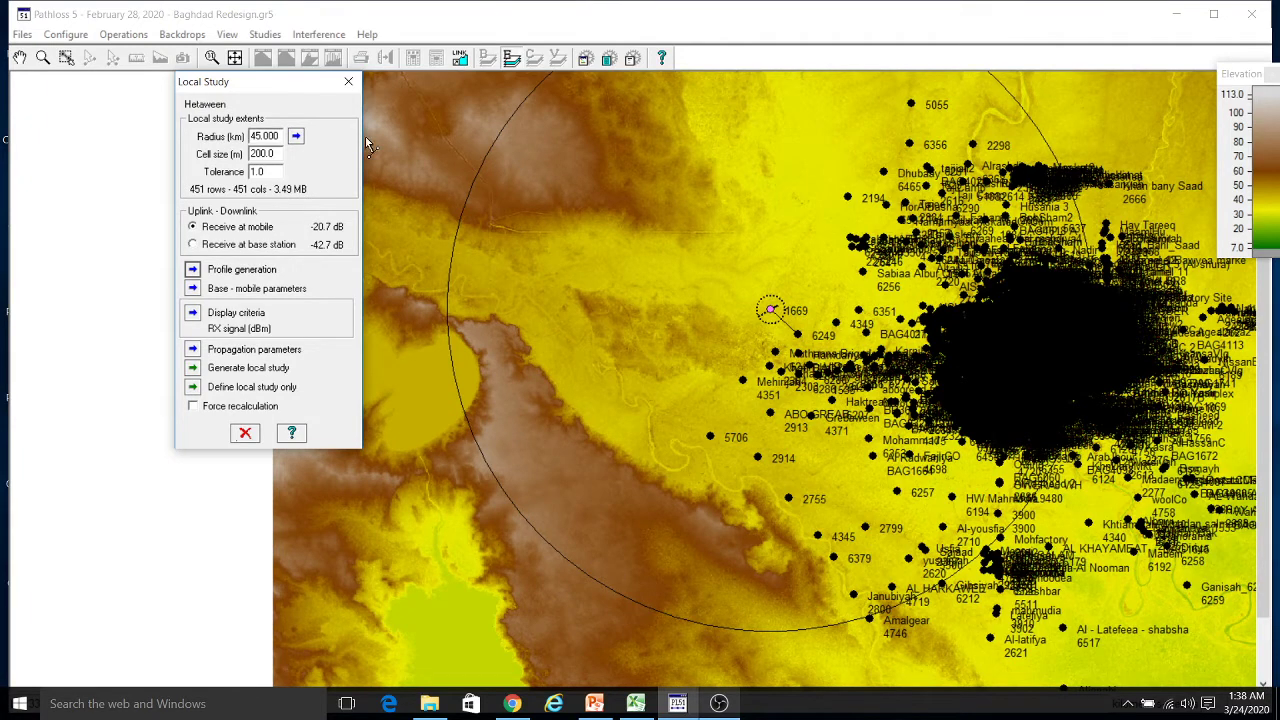
{"action": "left_click", "coordinate": [192, 289]}
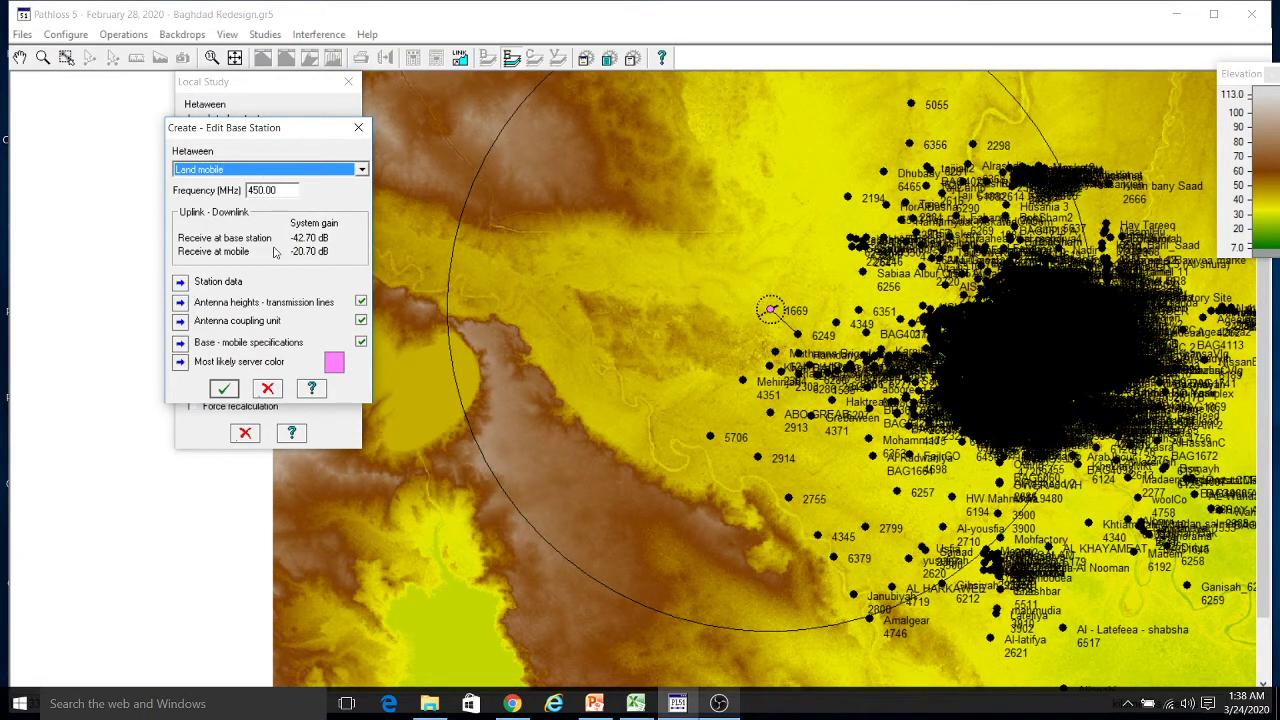
{"action": "left_click", "coordinate": [224, 390]}
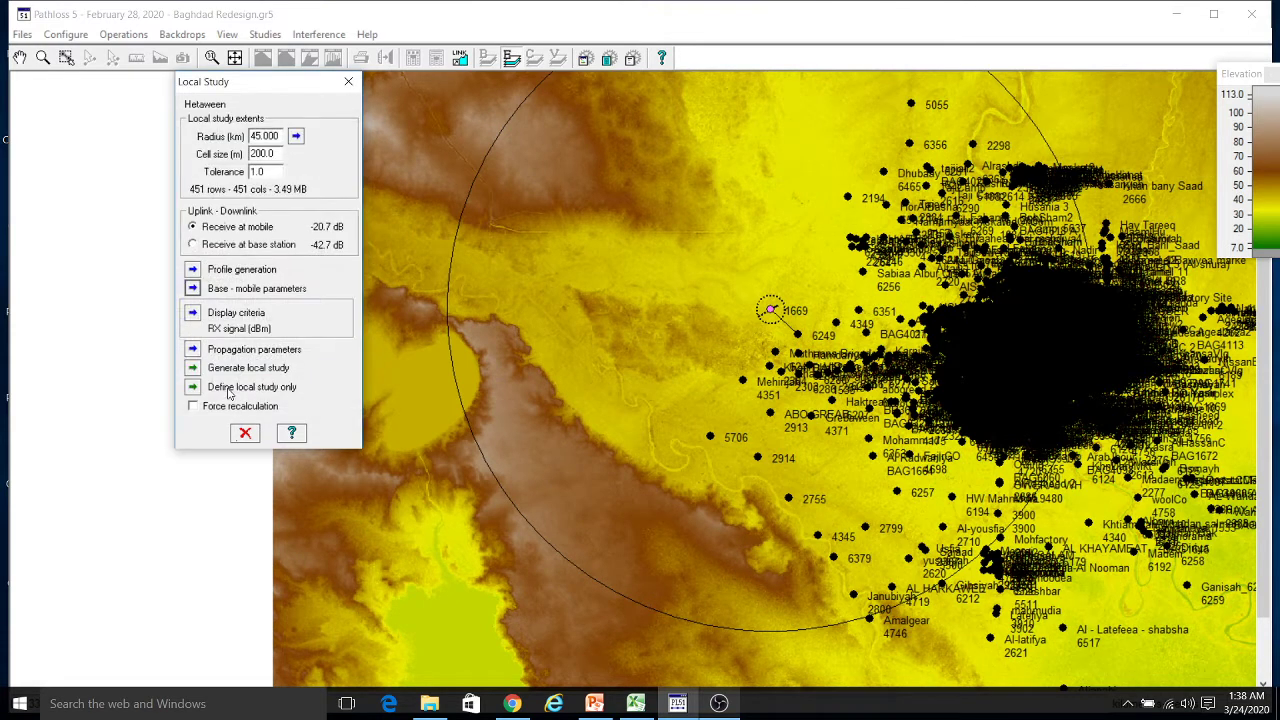
{"action": "left_click", "coordinate": [193, 313]}
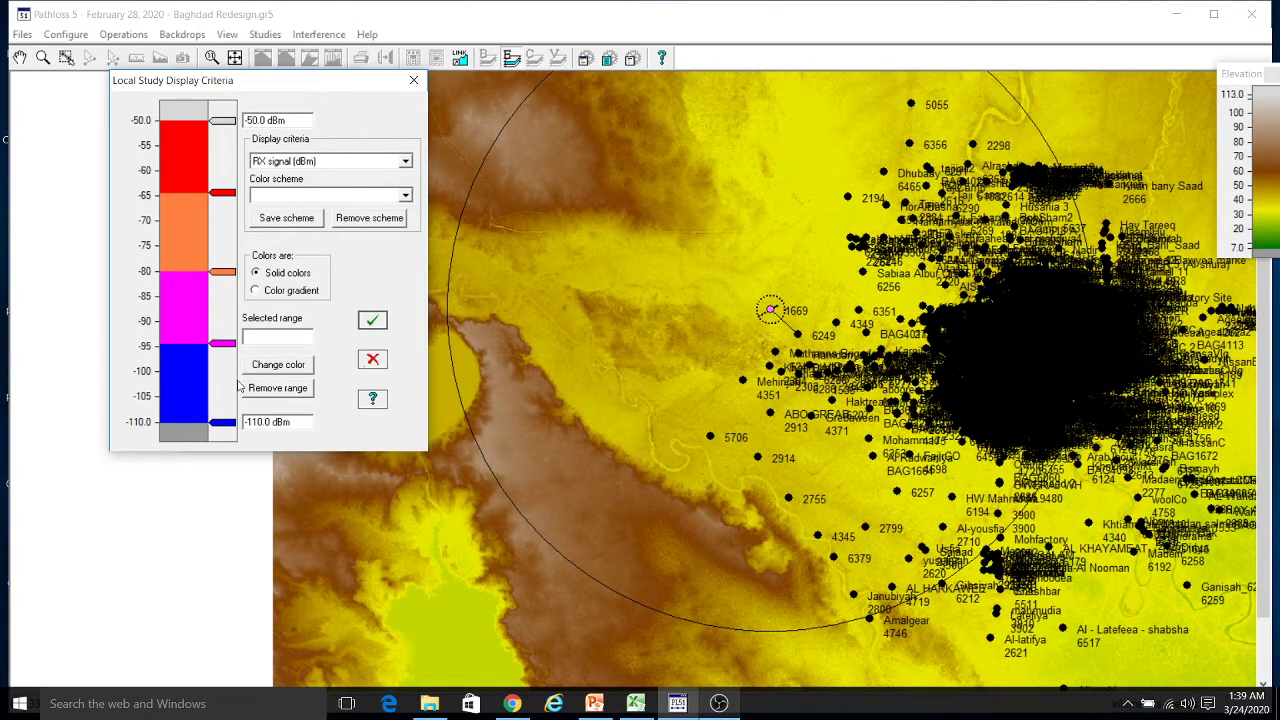
{"action": "left_click", "coordinate": [372, 321]}
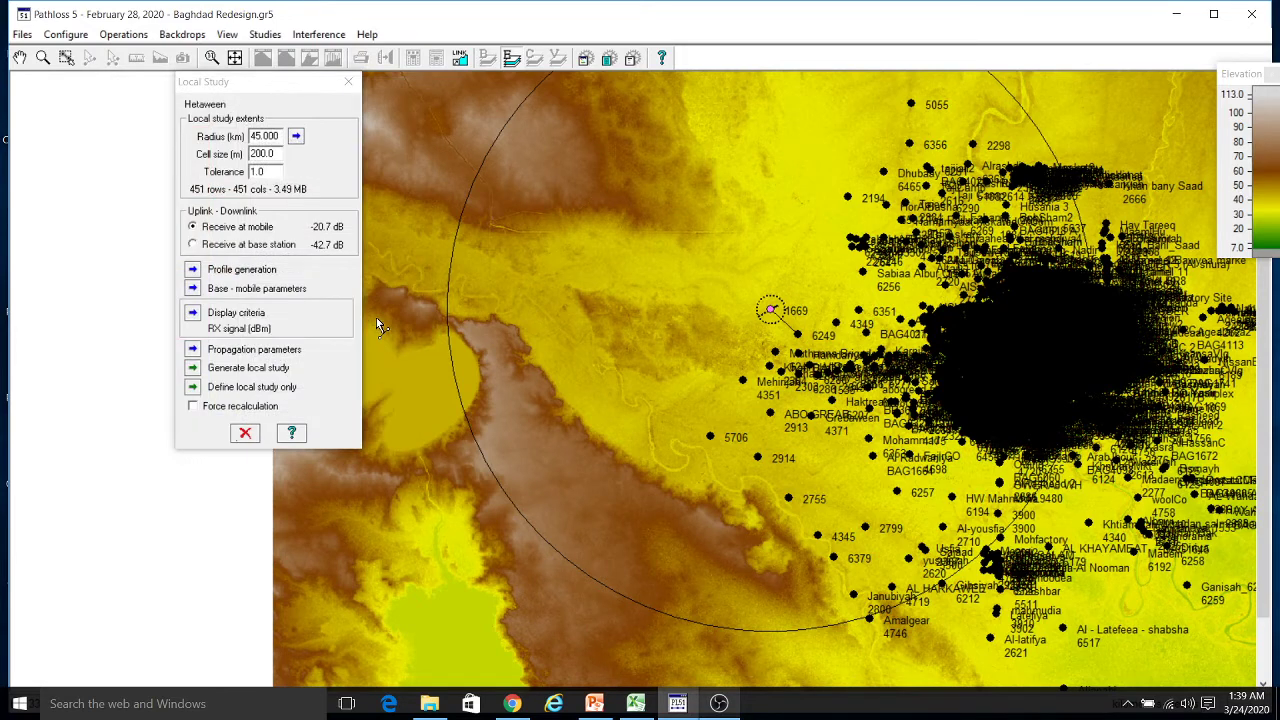
{"action": "left_click", "coordinate": [193, 349]}
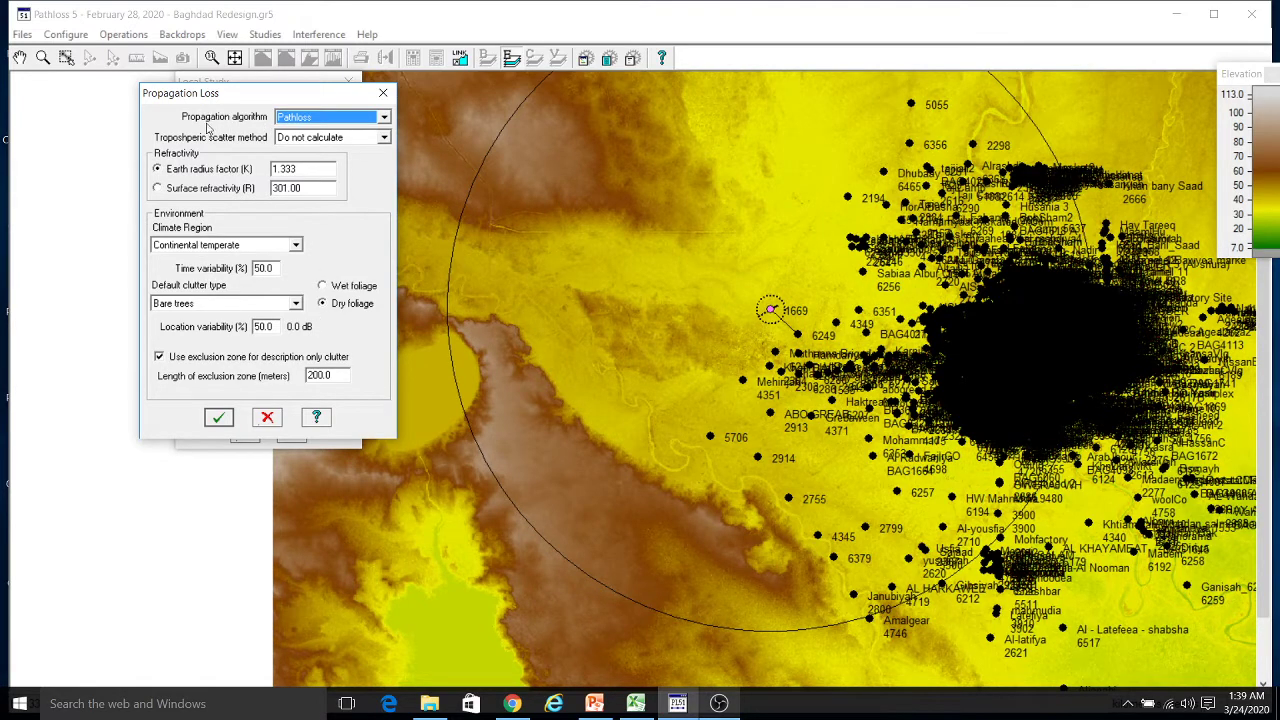
{"action": "left_click", "coordinate": [384, 117]}
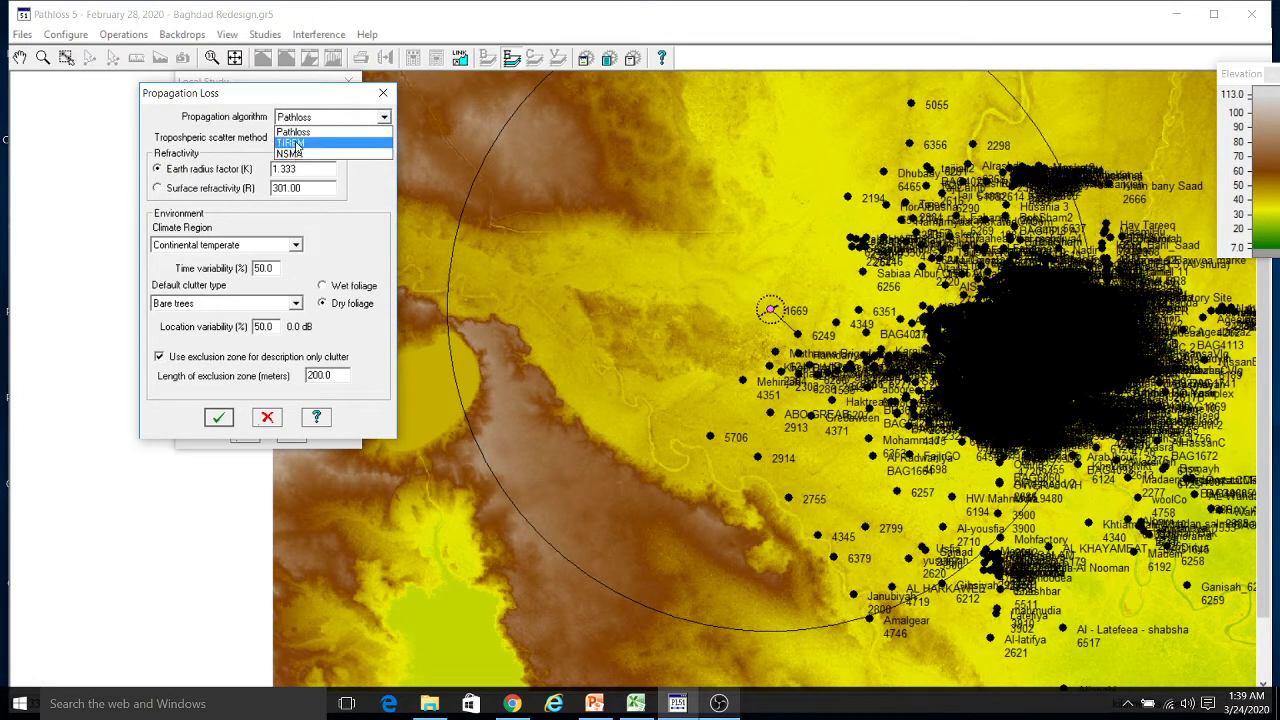
{"action": "left_click", "coordinate": [238, 117]}
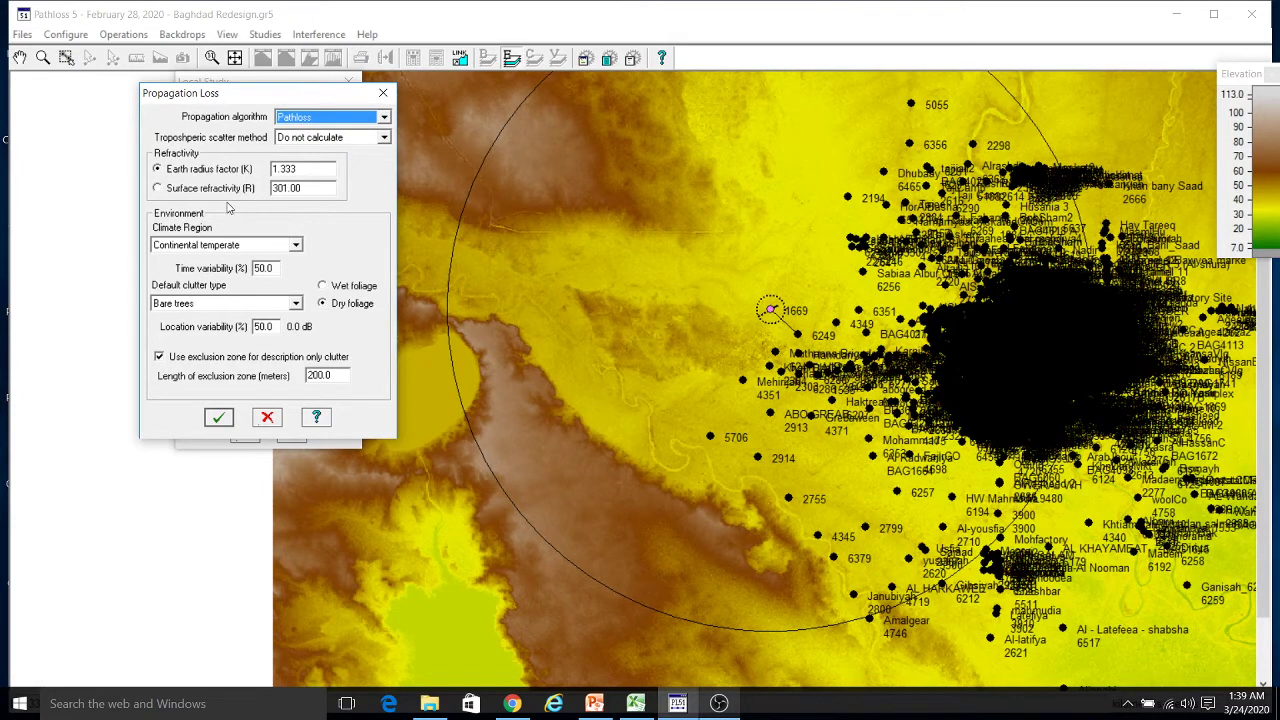
{"action": "left_click", "coordinate": [219, 418]}
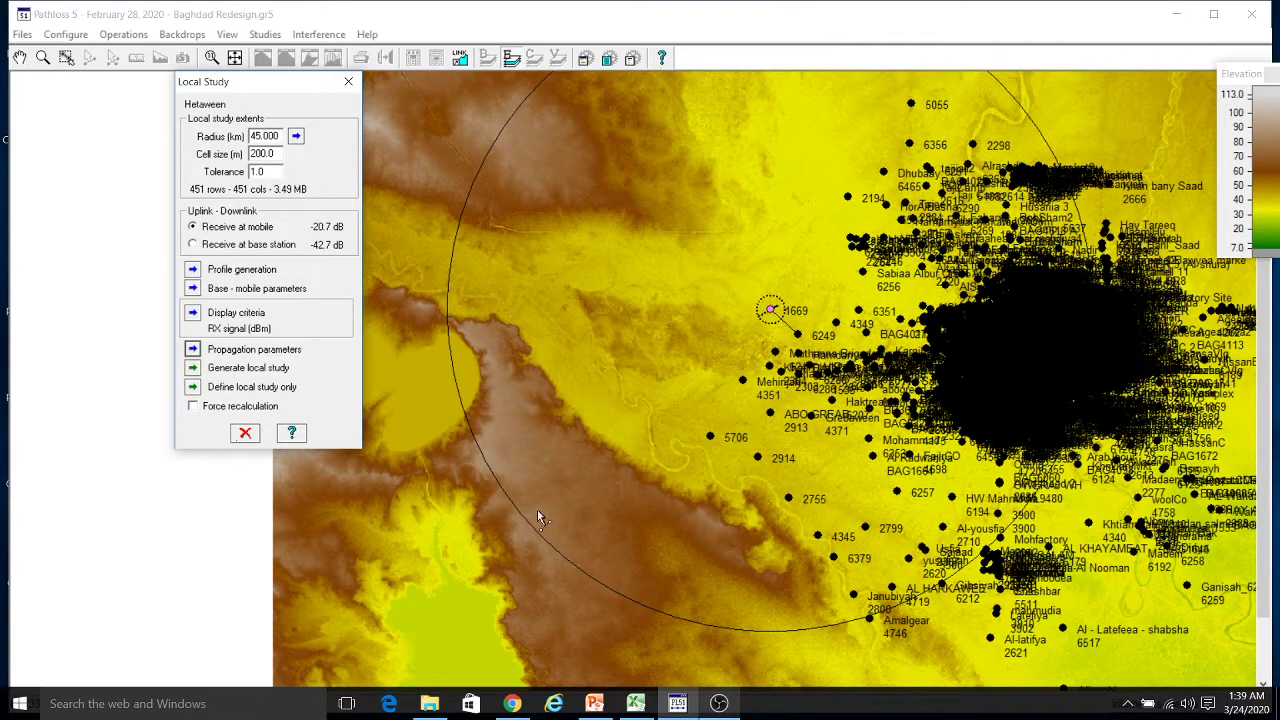
Generate the Hetaween local study (1304 radial profiles) and dismiss the Study complete message.
{"action": "left_click", "coordinate": [193, 368]}
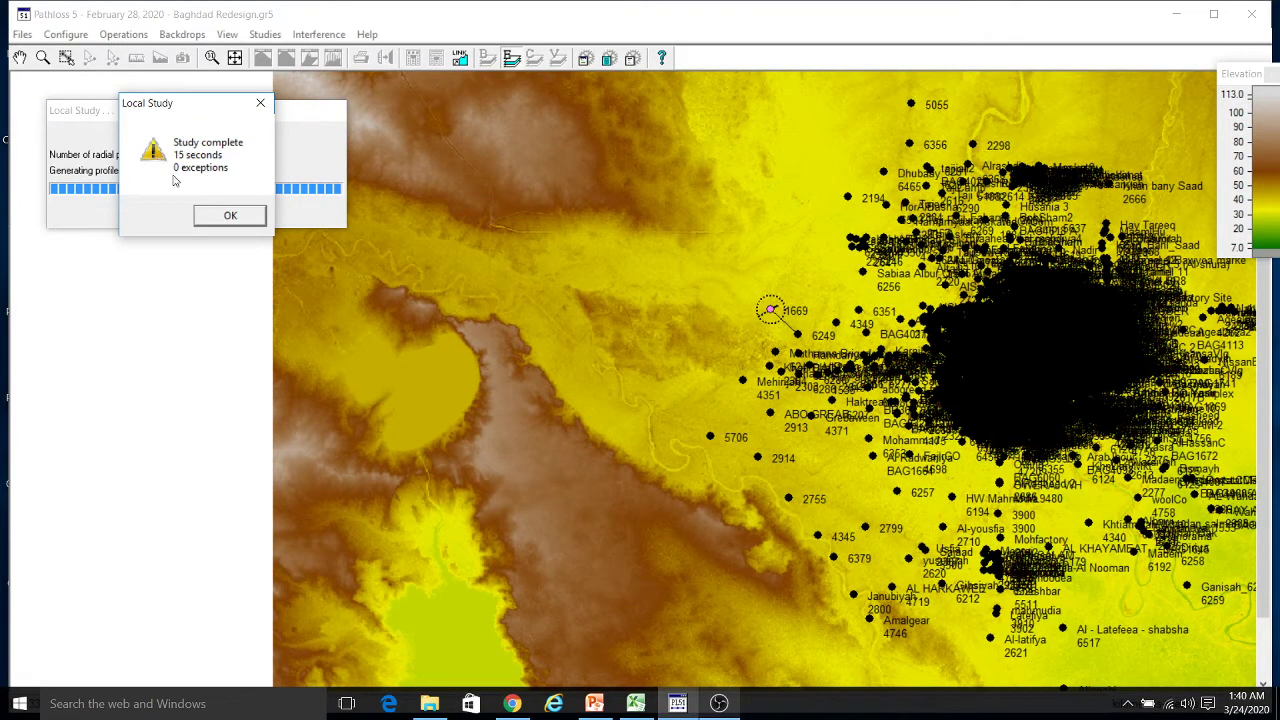
{"action": "left_click", "coordinate": [228, 214]}
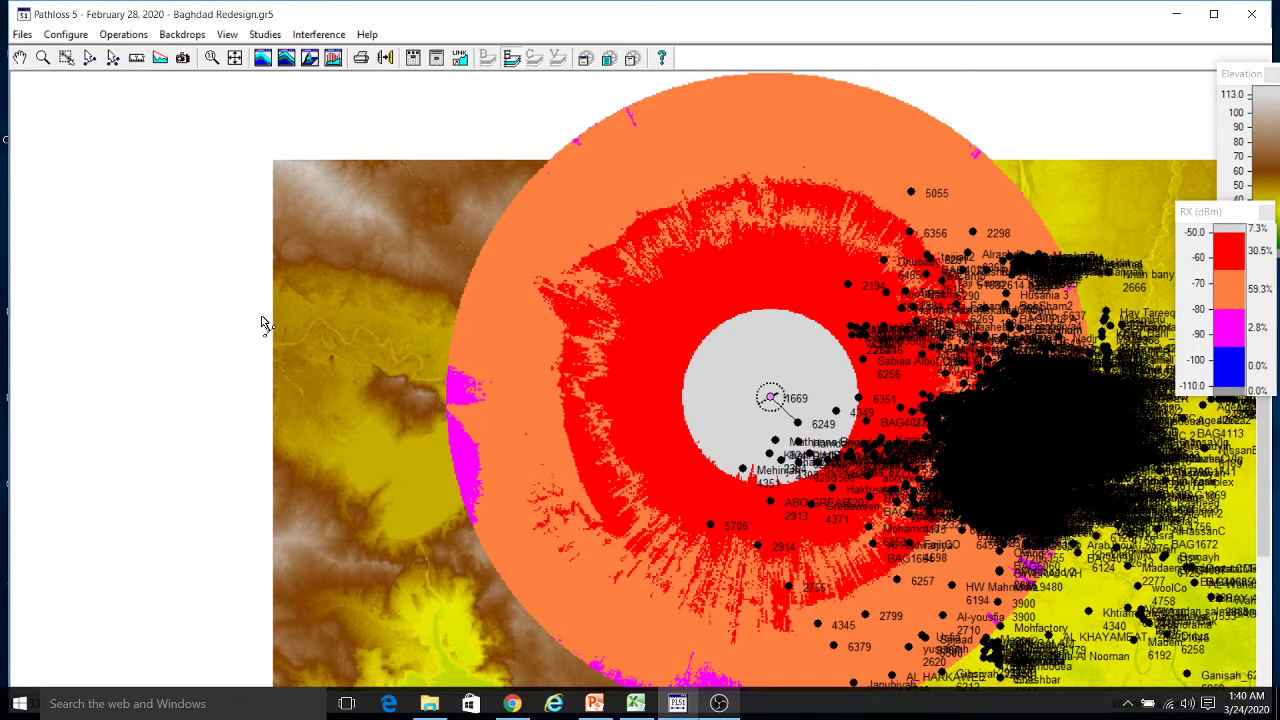